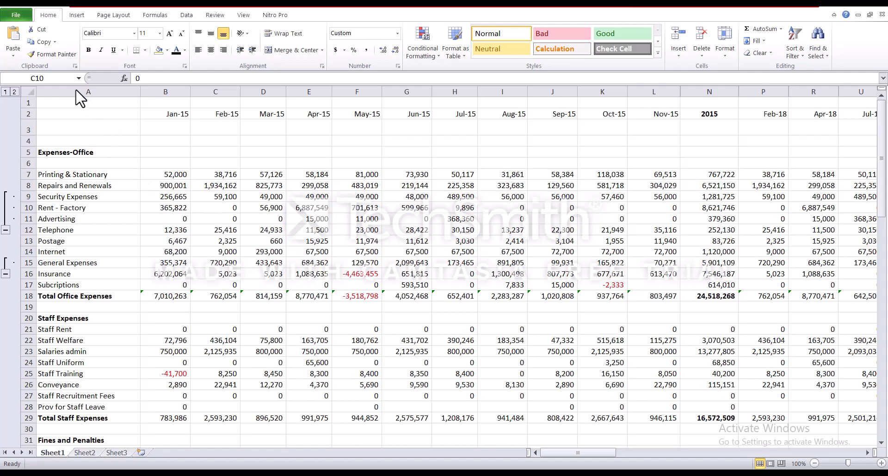
Hide column A, which holds the expense labels
left_click(76, 89)
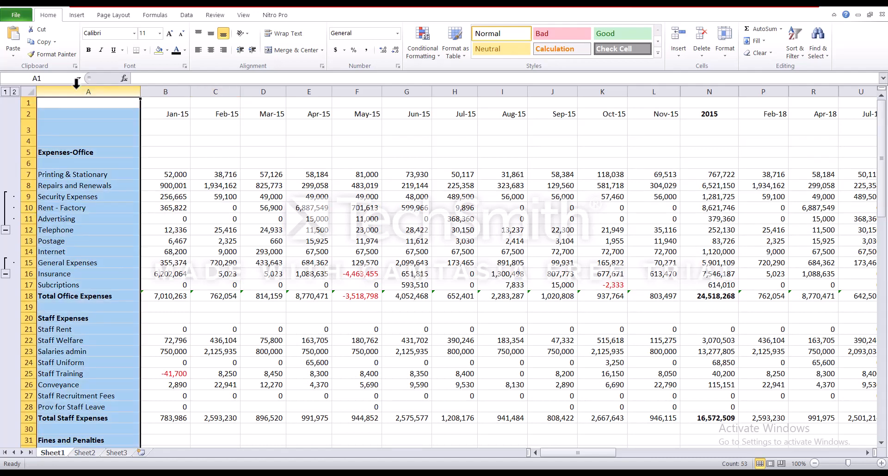
right_click(77, 87)
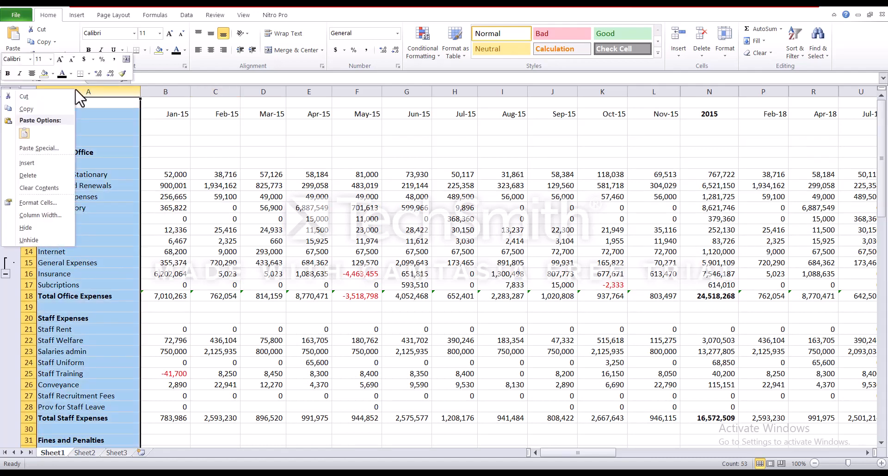
left_click(25, 228)
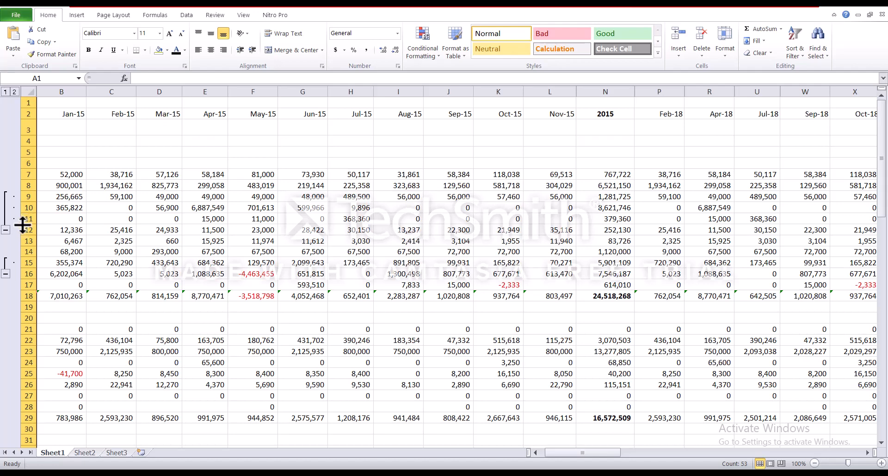
Hide columns E through I, the Apr-15 to Aug-15 figures
left_click(196, 88)
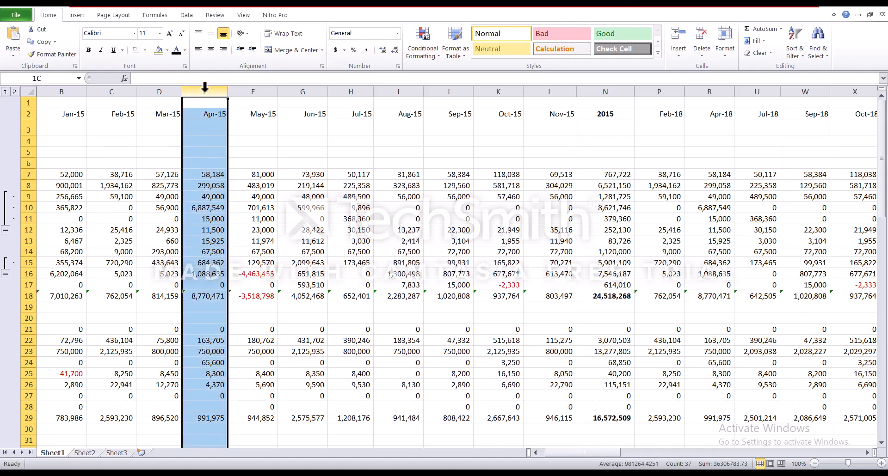
left_click_drag(227, 91, 389, 97)
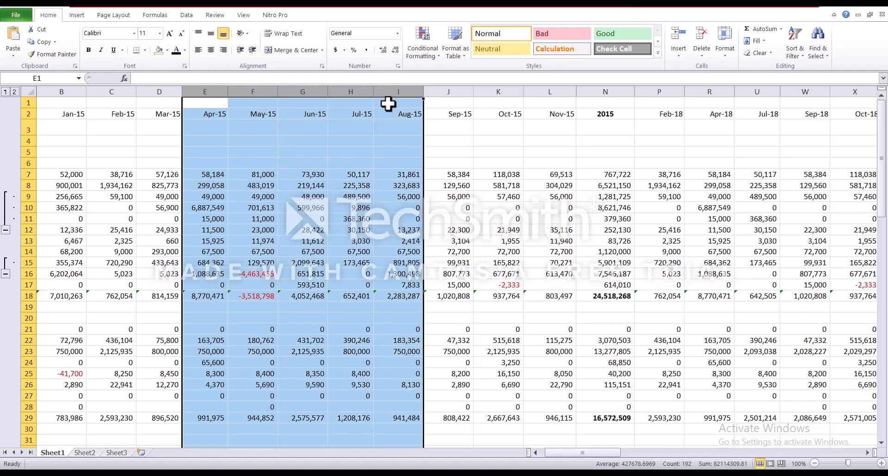
right_click(357, 95)
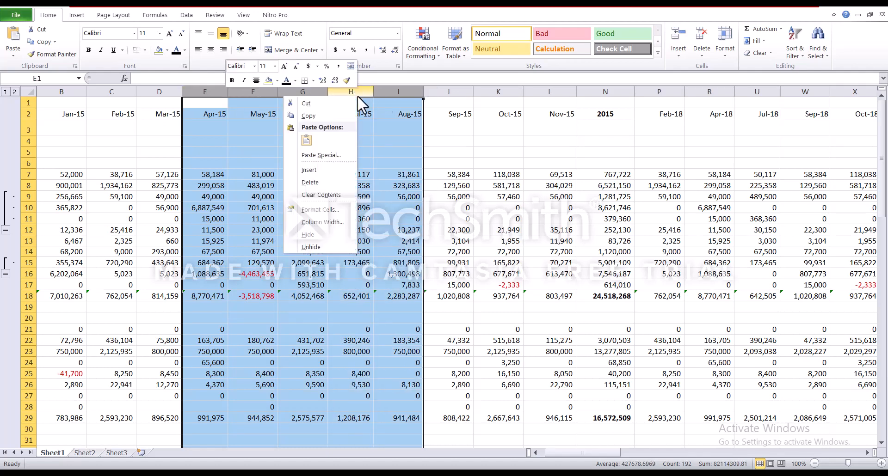
left_click(307, 235)
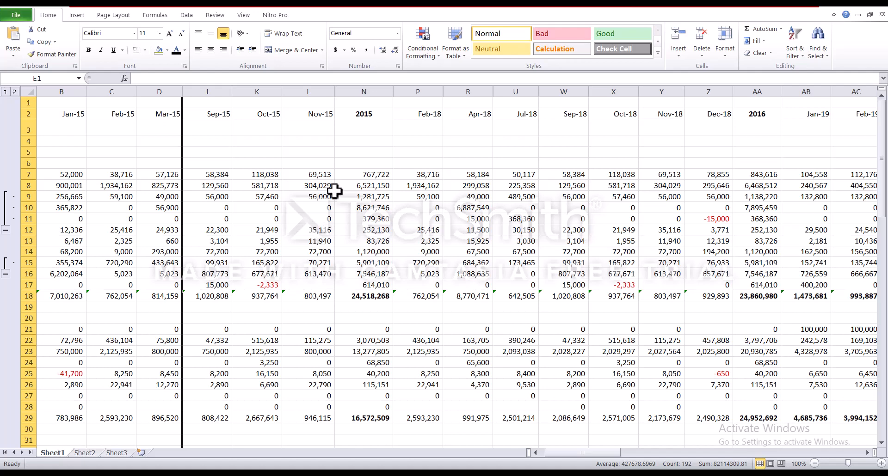
Hide columns L, P, U, X, Y and AA (Nov-15, Feb-18, Jul-18, Oct-18, Nov-18, 2016)
left_click(308, 89)
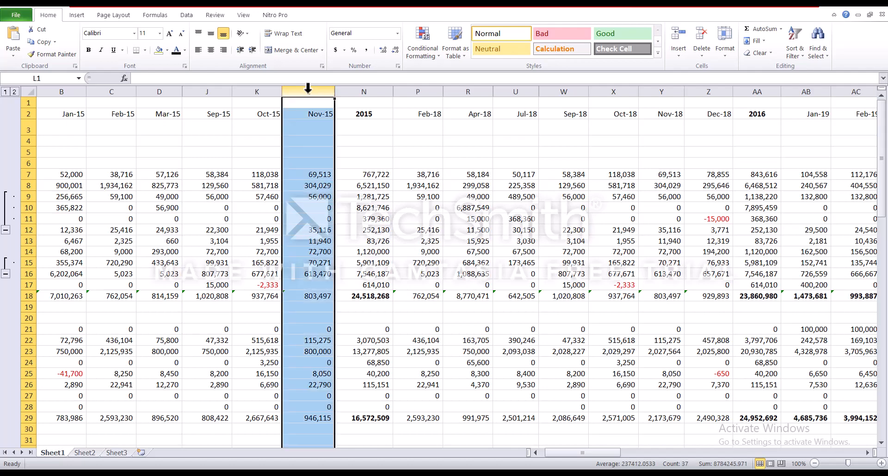
left_click(409, 88, "ctrl")
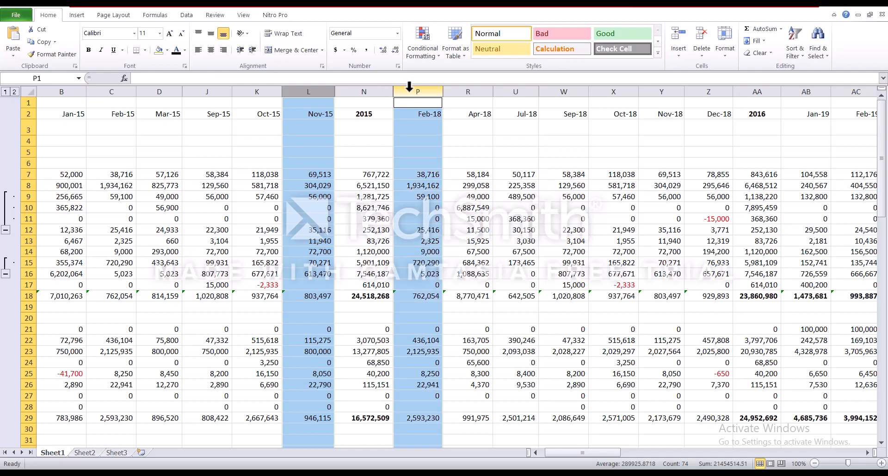
left_click(514, 88, "ctrl")
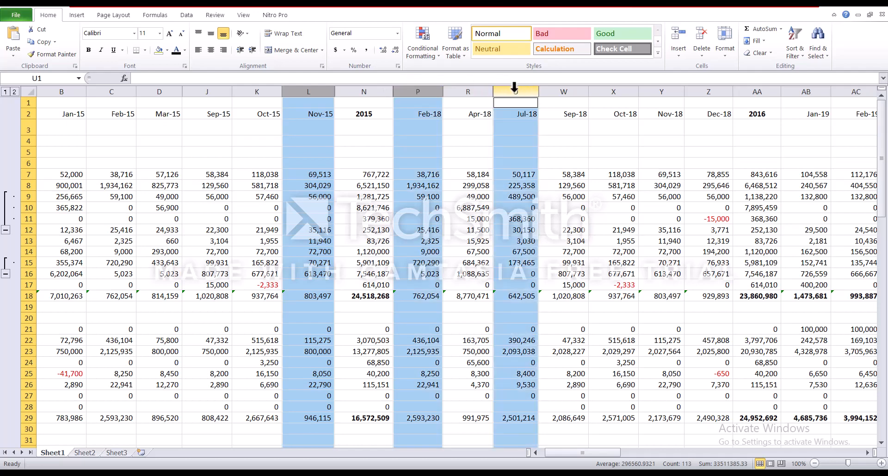
left_click_drag(612, 87, 645, 90)
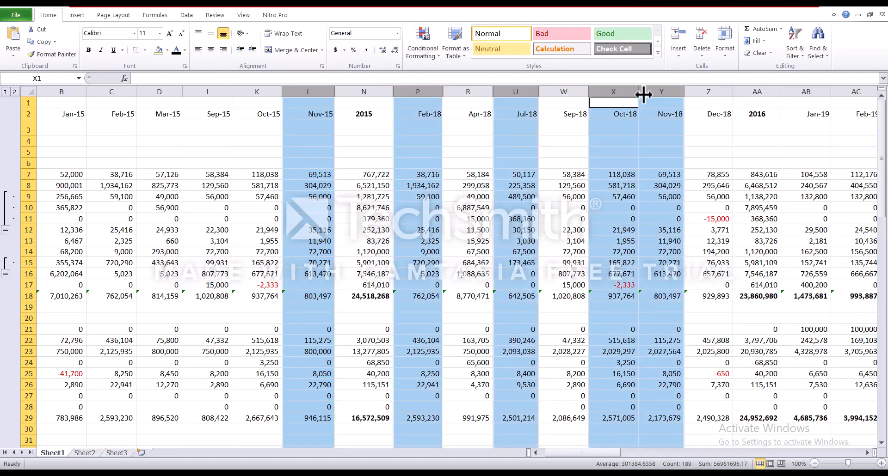
left_click(757, 90, "ctrl")
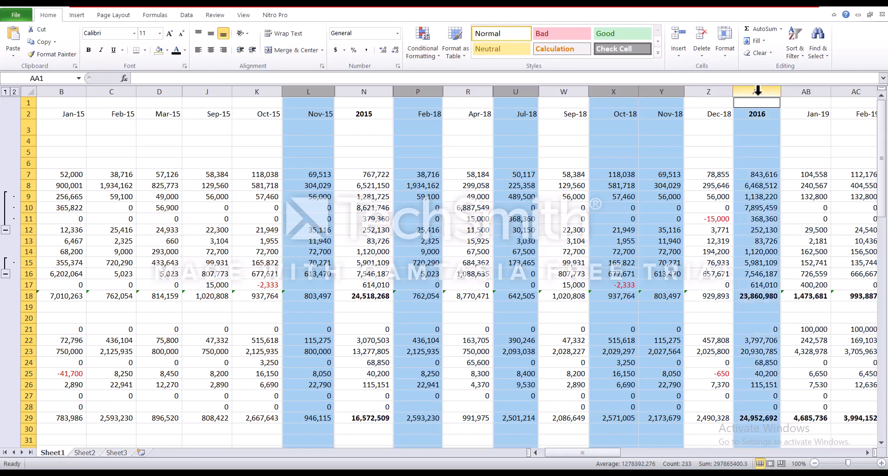
right_click(757, 91)
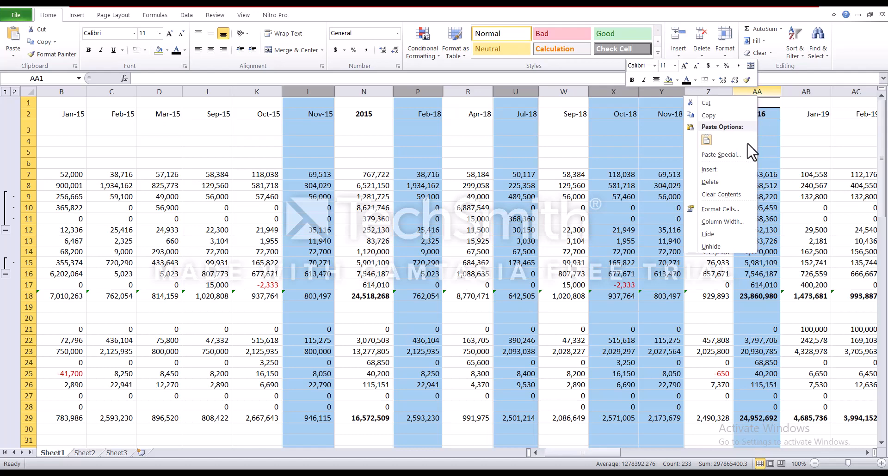
left_click(734, 236)
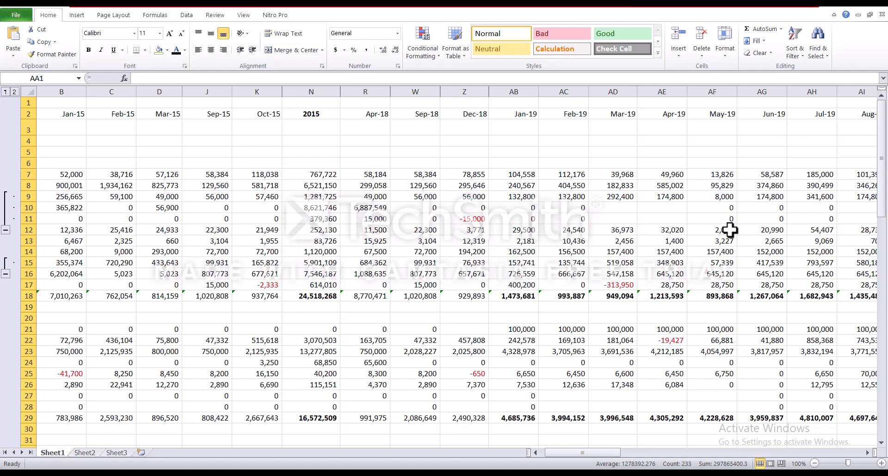
Unhide the Apr-15 to Aug-15 columns by unhiding across columns D to J, then deselect via C1
left_click(174, 86)
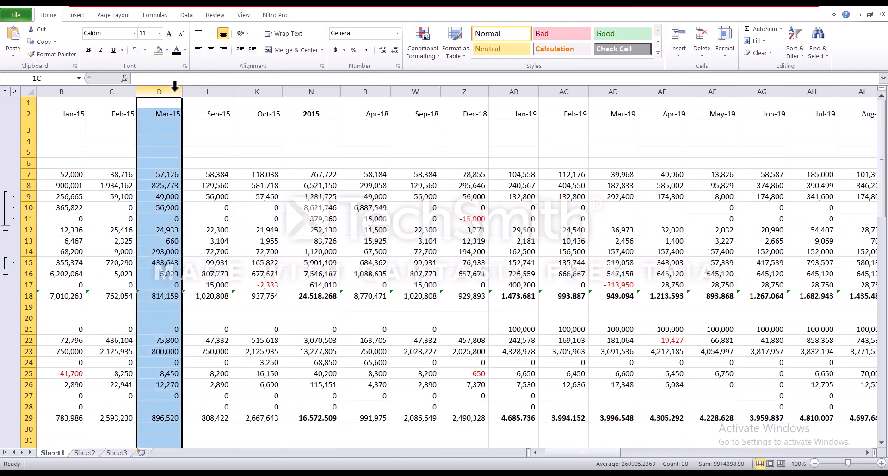
left_click_drag(175, 86, 186, 87)
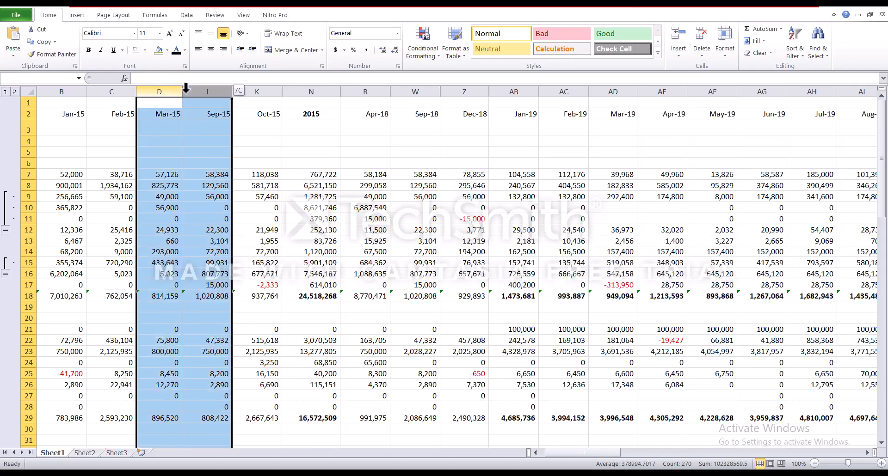
left_click_drag(186, 87, 185, 93)
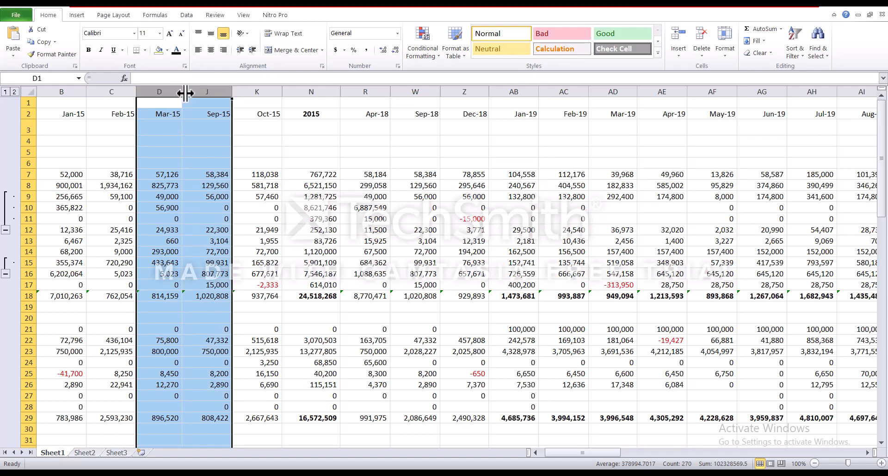
right_click(185, 93)
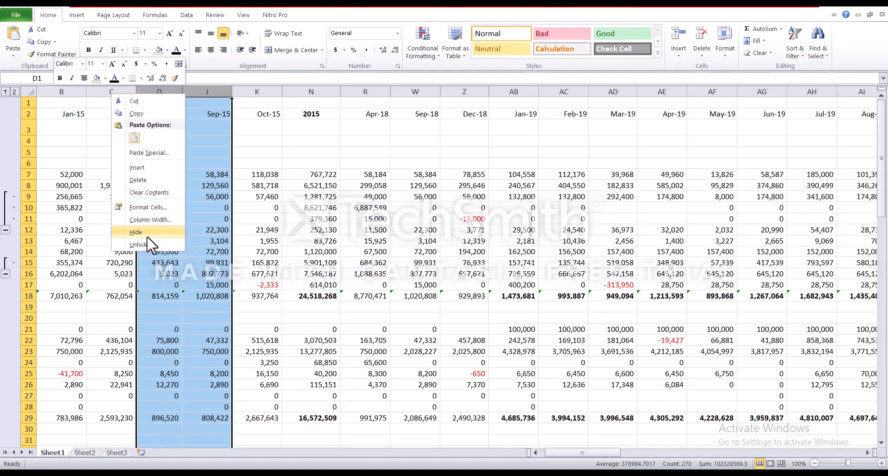
left_click(138, 245)
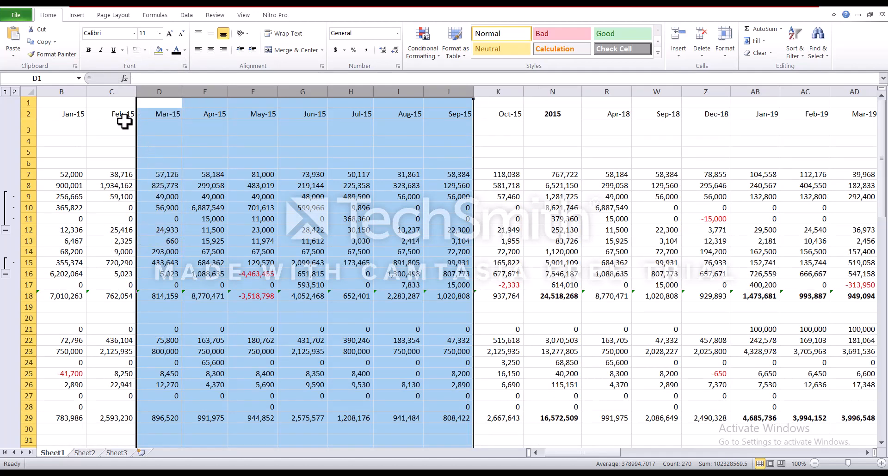
left_click(115, 103)
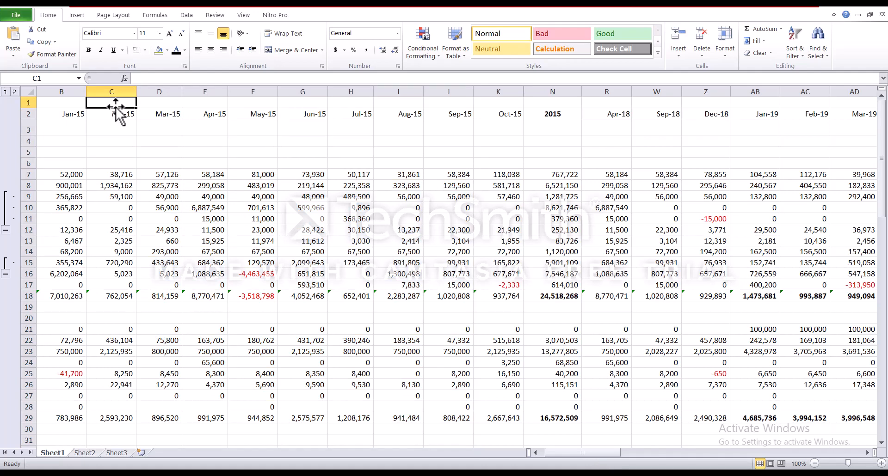
Unhide column A by unhiding from column B to the sheet's left edge, then select column A
left_click(64, 85)
left_click_drag(63, 85, 25, 84)
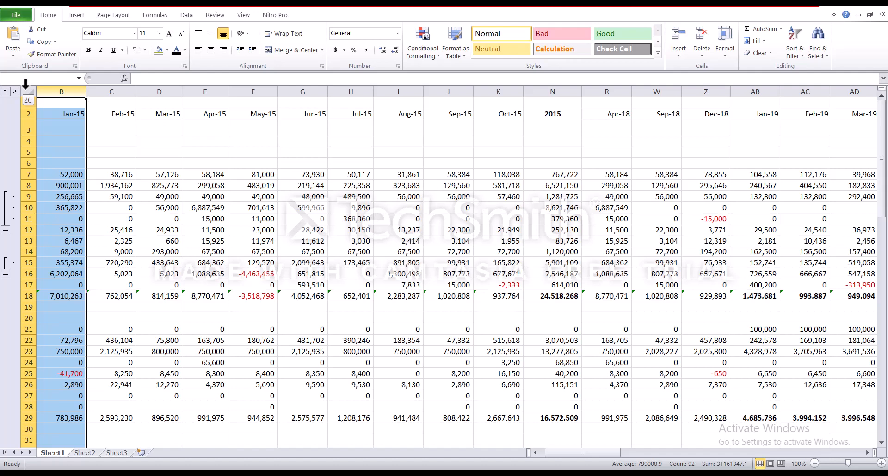
left_click_drag(26, 84, 24, 86)
right_click(45, 91)
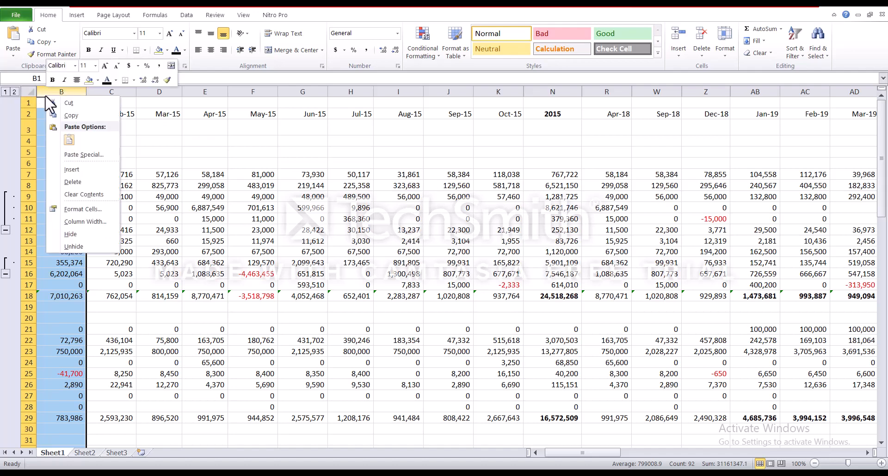
left_click(74, 243)
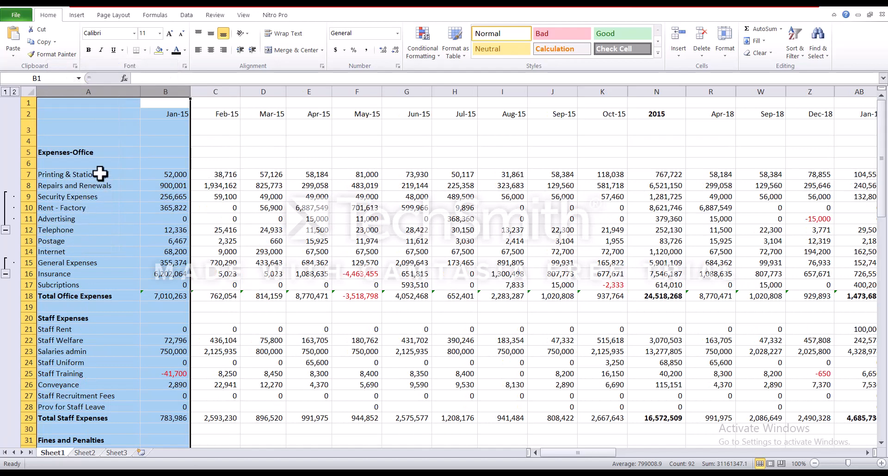
left_click(74, 116)
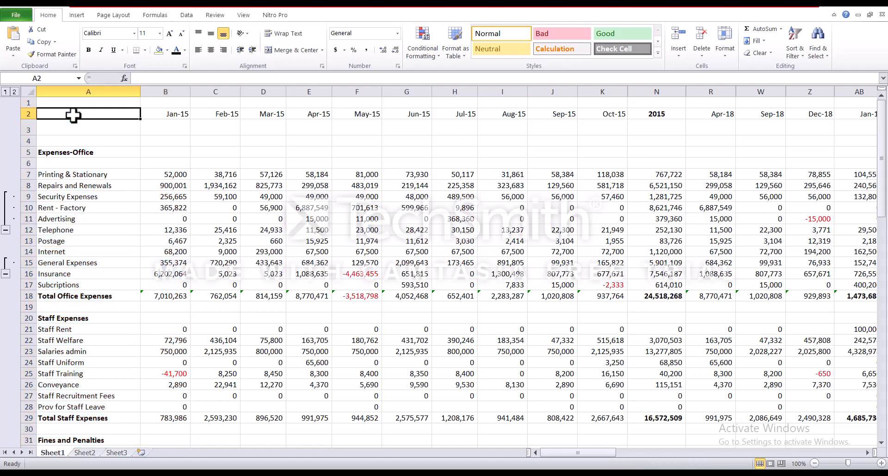
left_click(70, 91)
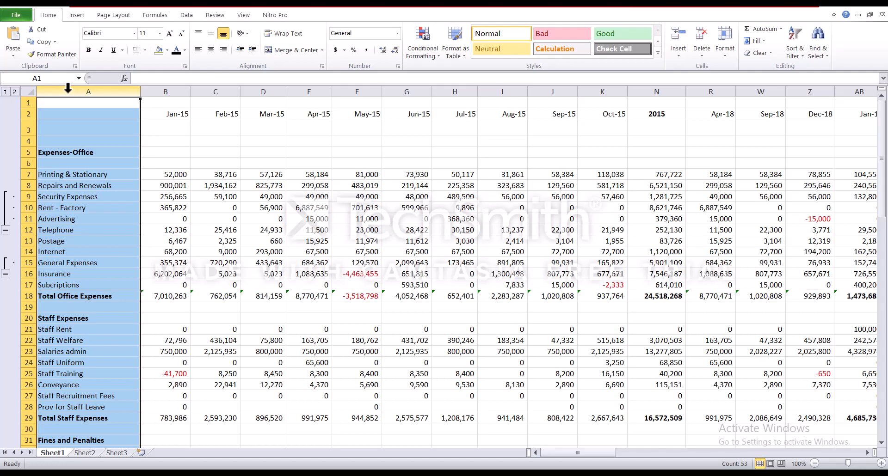
Hide column A again, then go to the hidden cell A1 through the Name Box
right_click(68, 89)
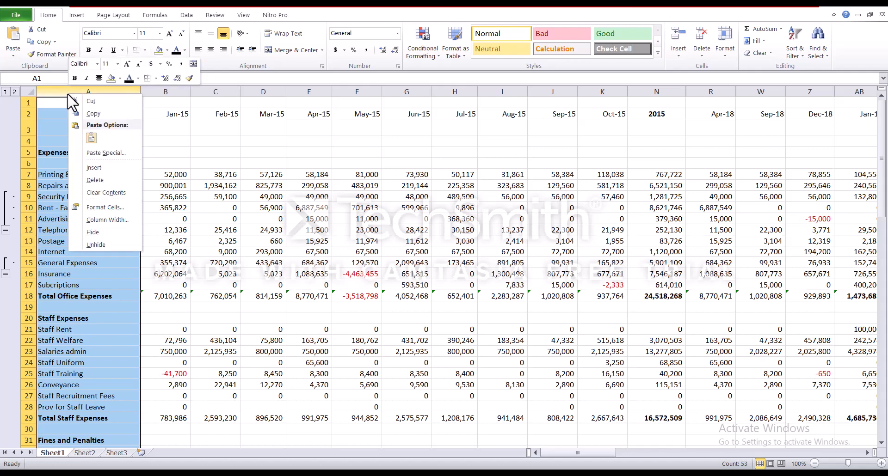
left_click(93, 232)
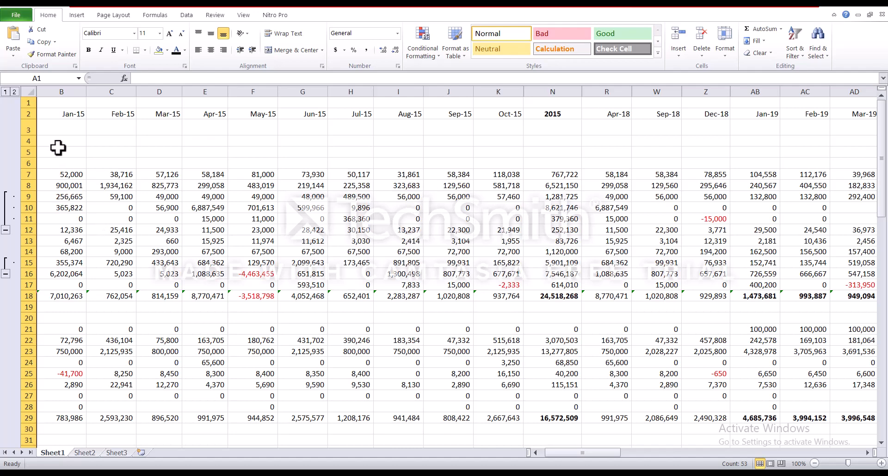
left_click(41, 78)
type("A1")
key("Return")
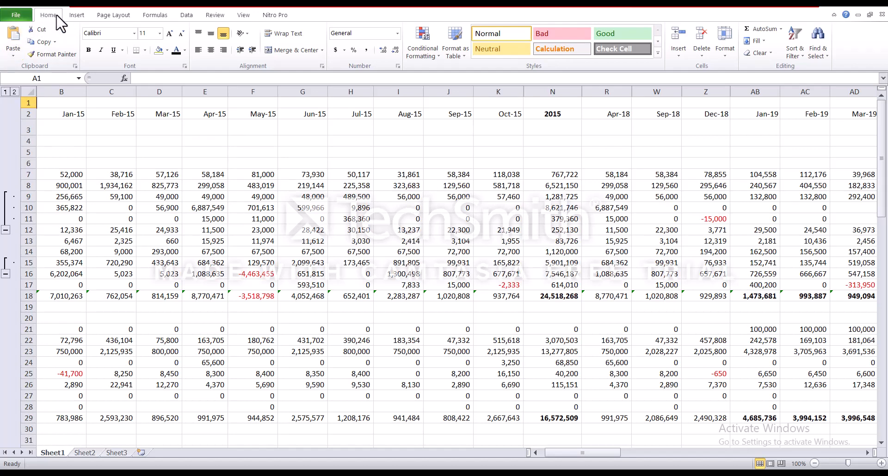
Reveal column A with Format > Hide & Unhide > Unhide Columns on the Home ribbon
left_click(727, 49)
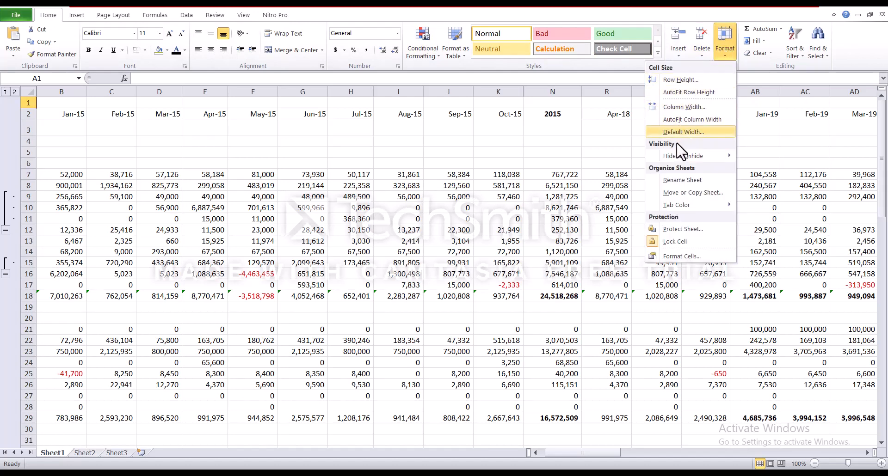
mouse_move(682, 157)
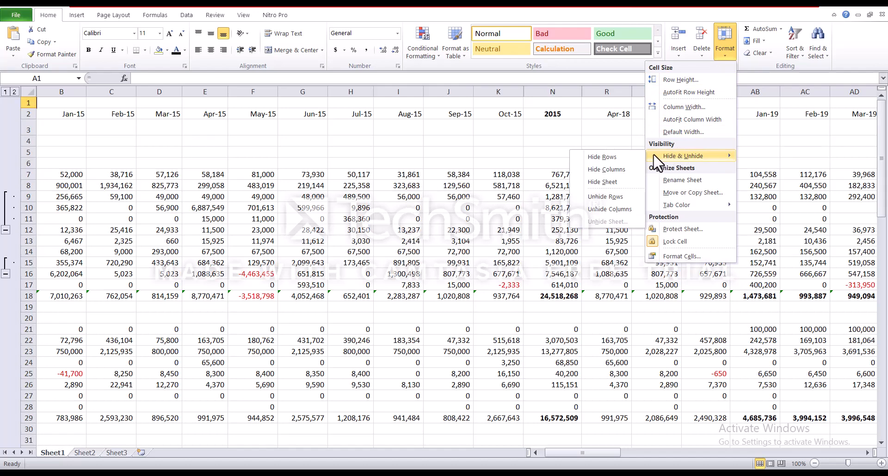
left_click(610, 212)
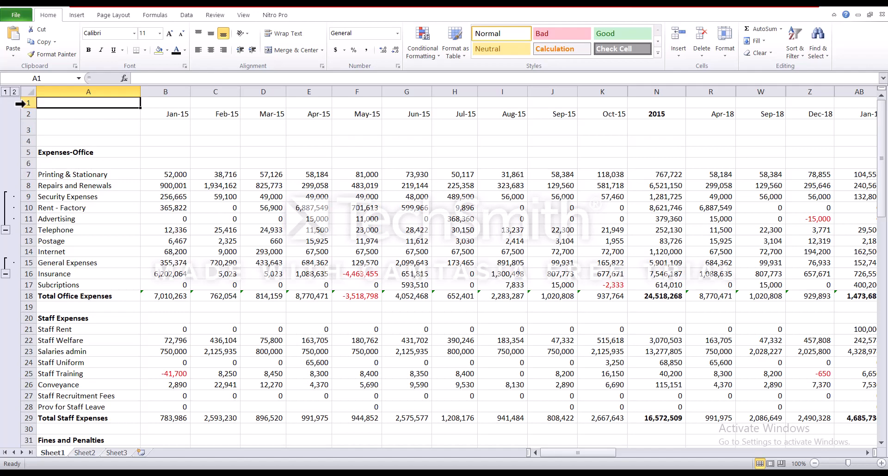
Hide row 1 so the sheet starts with the month headings in row 2
left_click(22, 103)
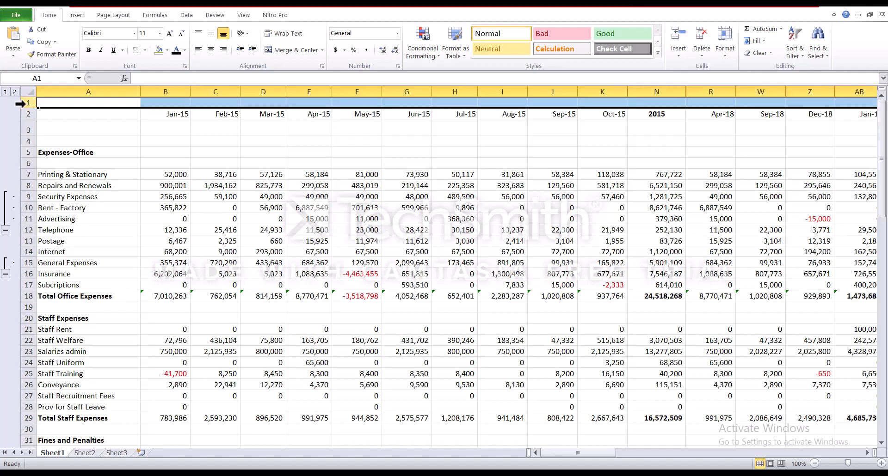
right_click(21, 104)
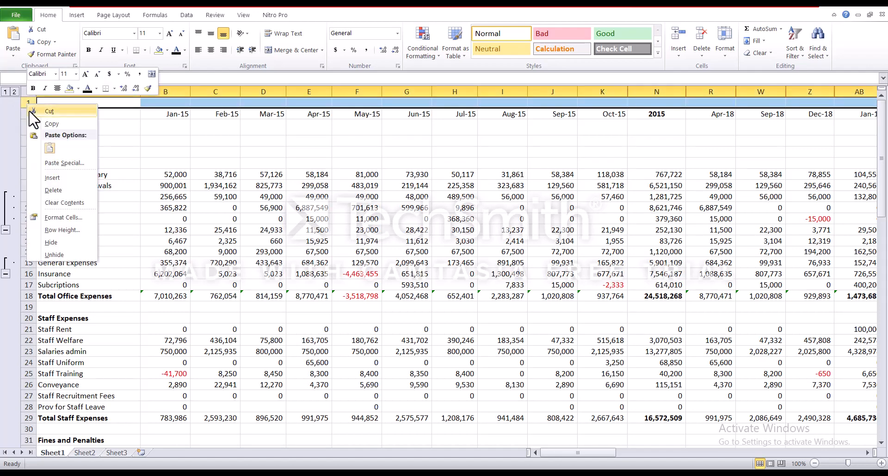
left_click(52, 242)
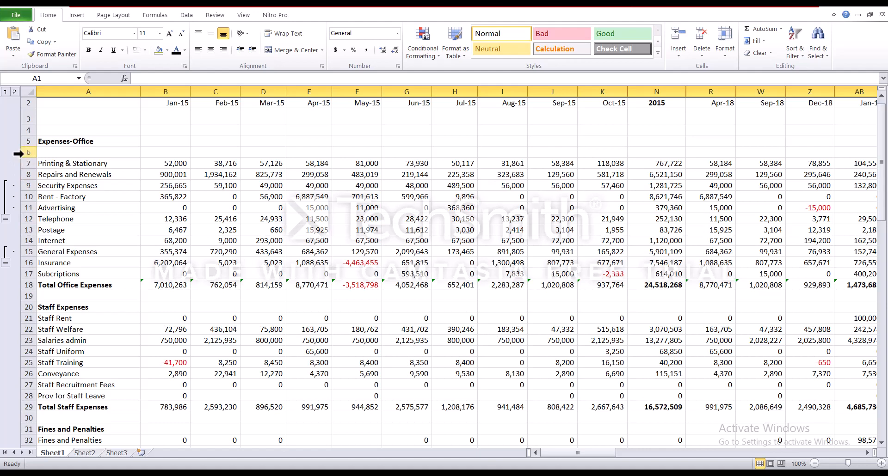
Hide rows 6 to 13, Printing & Stationary through Postage
left_click_drag(19, 154, 16, 235)
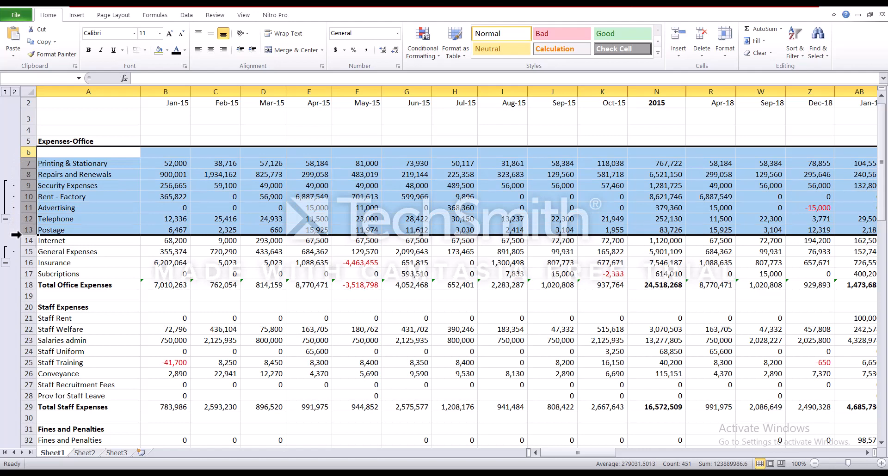
right_click(26, 210)
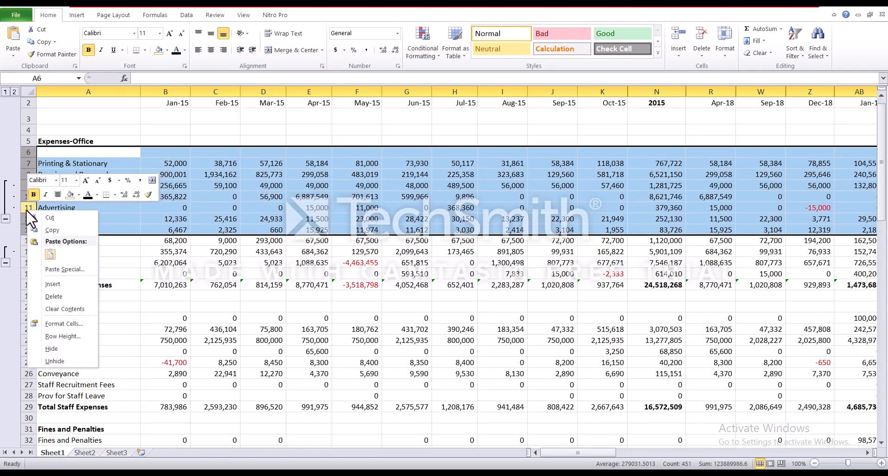
left_click(51, 349)
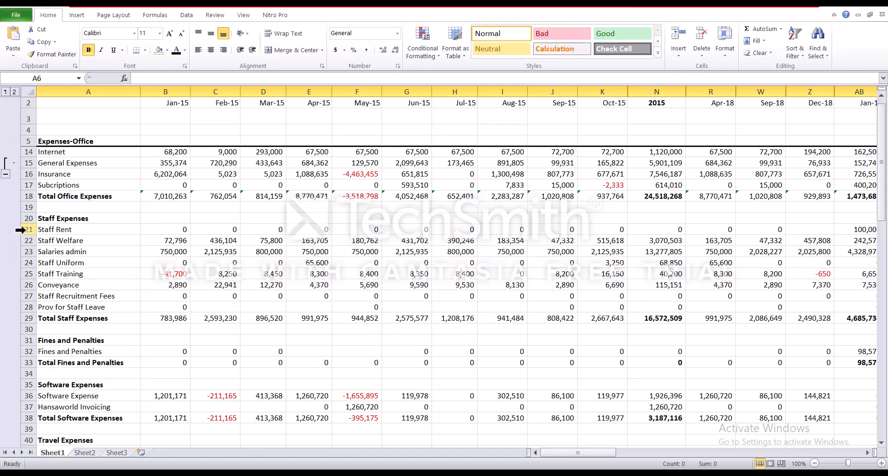
Hide rows 21, 24, 27, 28 and 31, from Staff Rent to Fines and Penalties
left_click(20, 229)
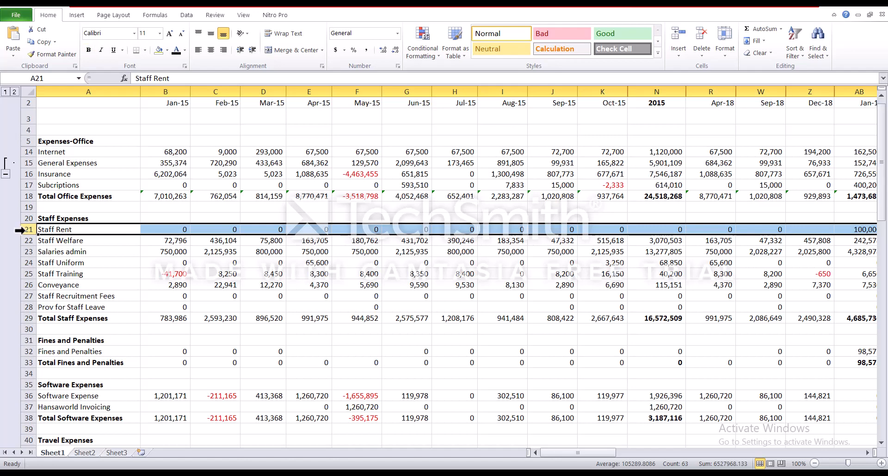
left_click(19, 261, "ctrl")
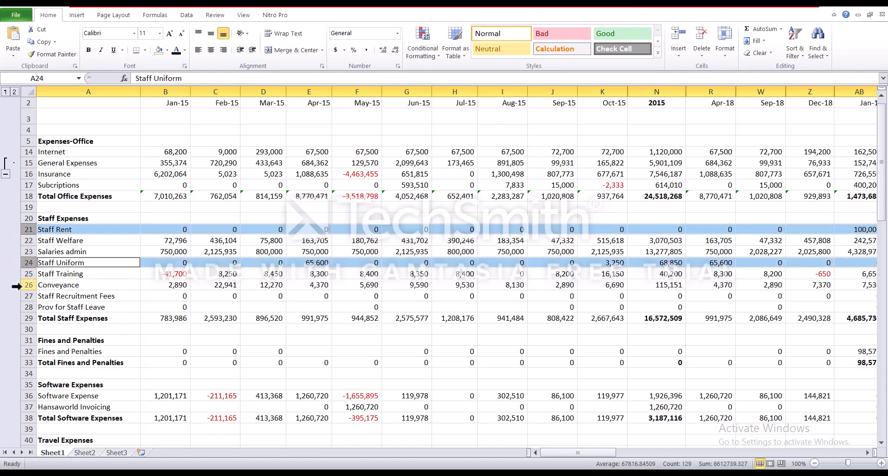
left_click_drag(17, 296, 17, 307)
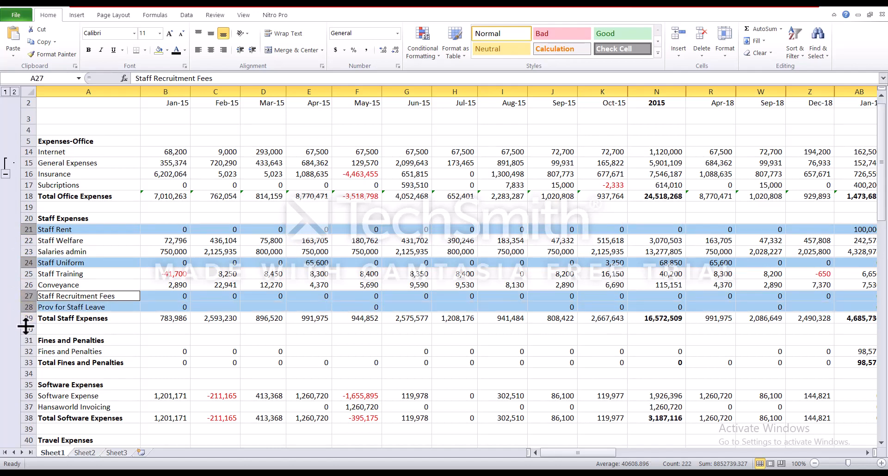
left_click(23, 341, "ctrl")
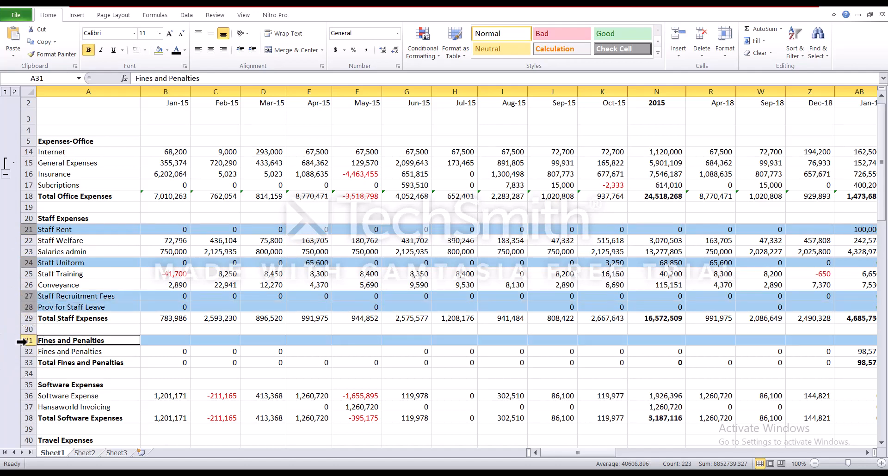
right_click(22, 342)
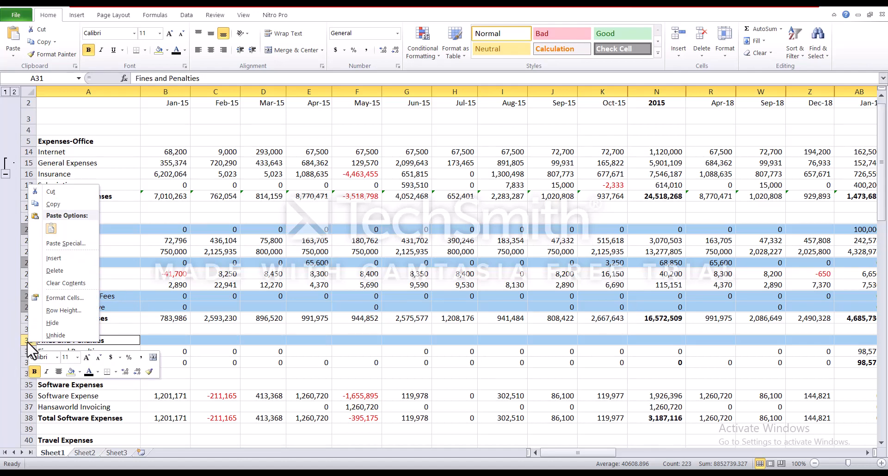
left_click(52, 324)
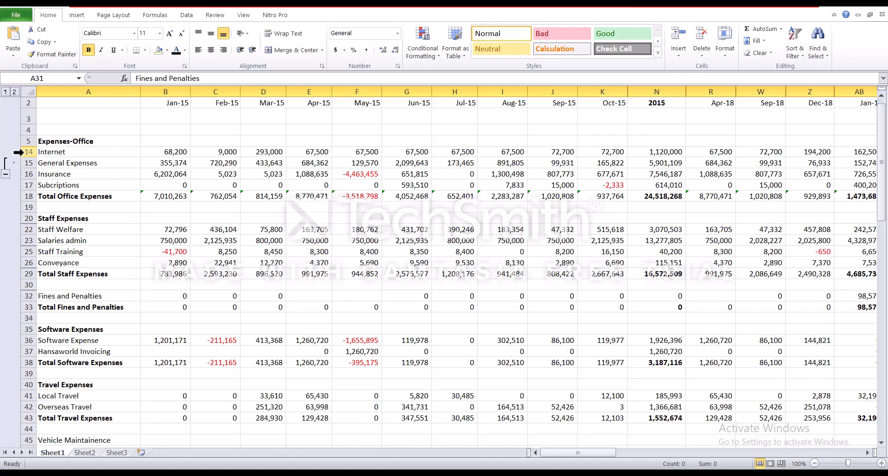
Unhide rows 6 to 13, Printing & Stationary to Postage, then select cell A5
left_click_drag(18, 142, 17, 148)
right_click(18, 148)
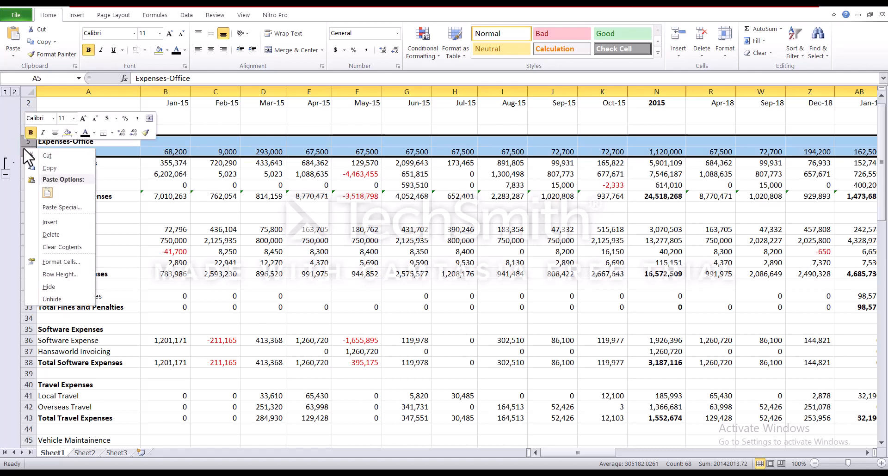
left_click(51, 299)
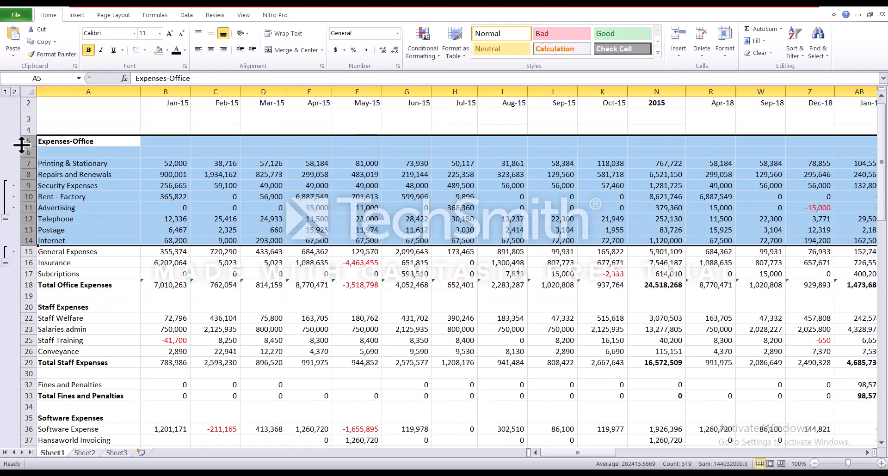
left_click(44, 141)
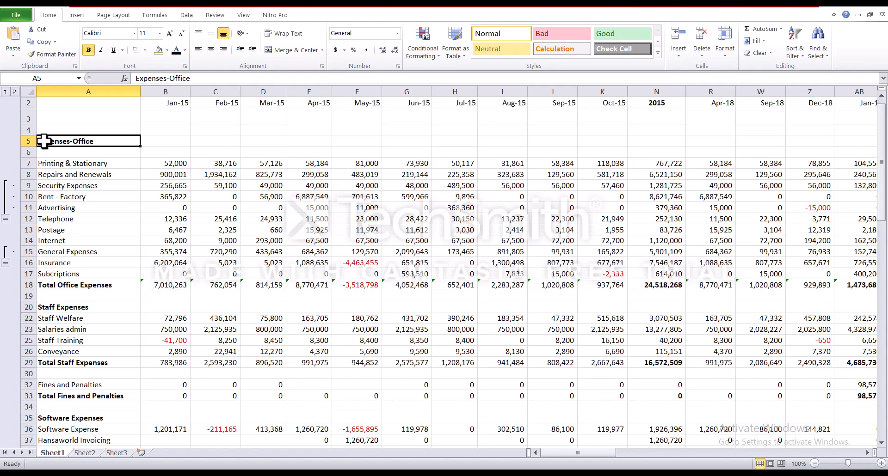
left_click(24, 103)
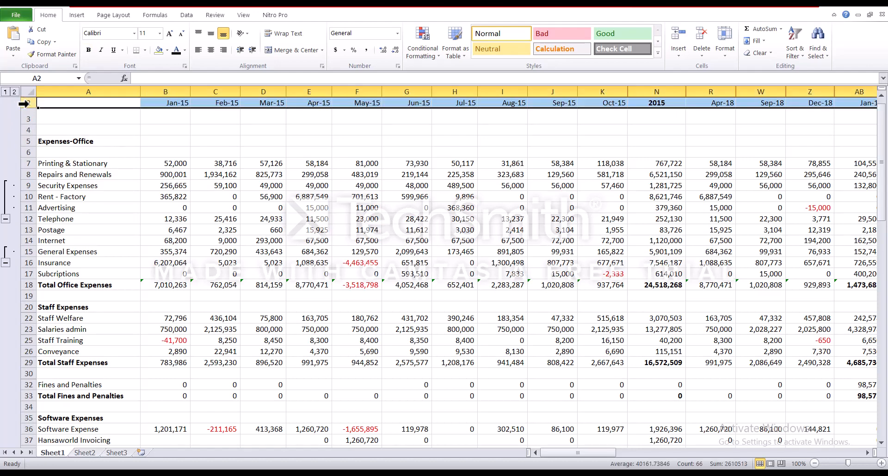
left_click_drag(24, 103, 21, 91)
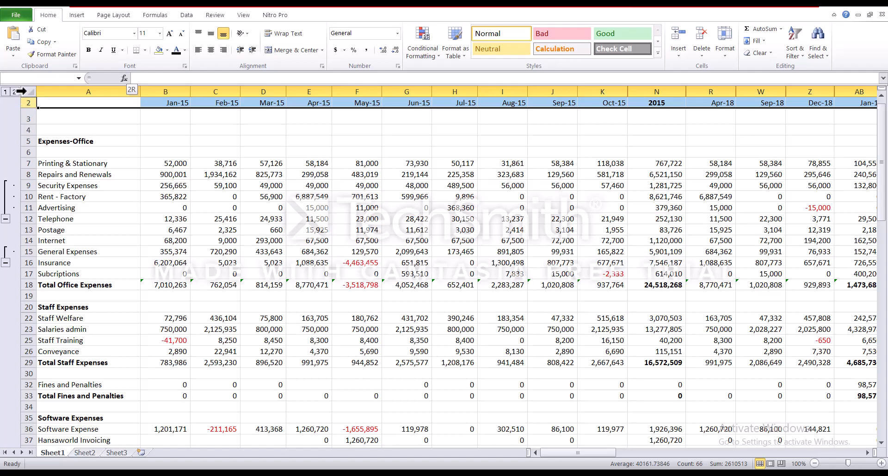
left_click_drag(21, 91, 21, 103)
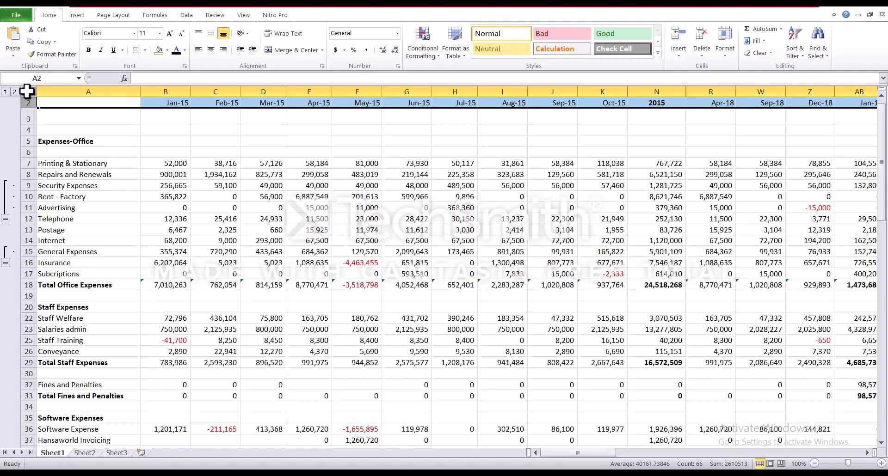
right_click(24, 103)
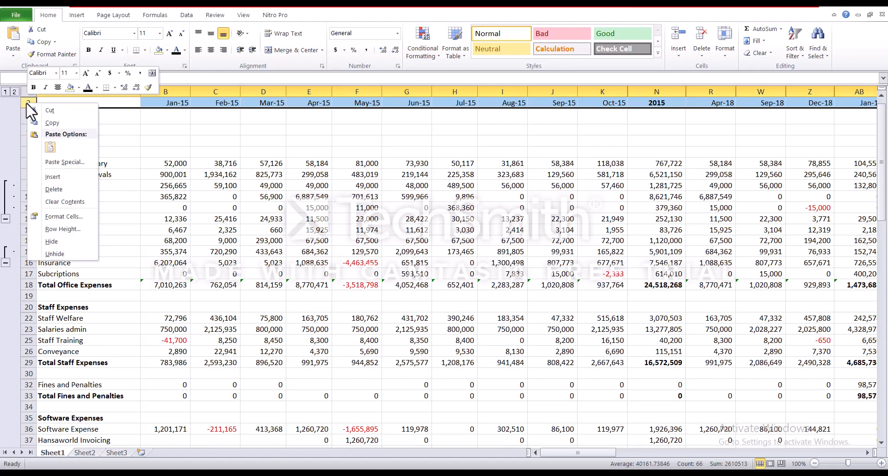
left_click(62, 253)
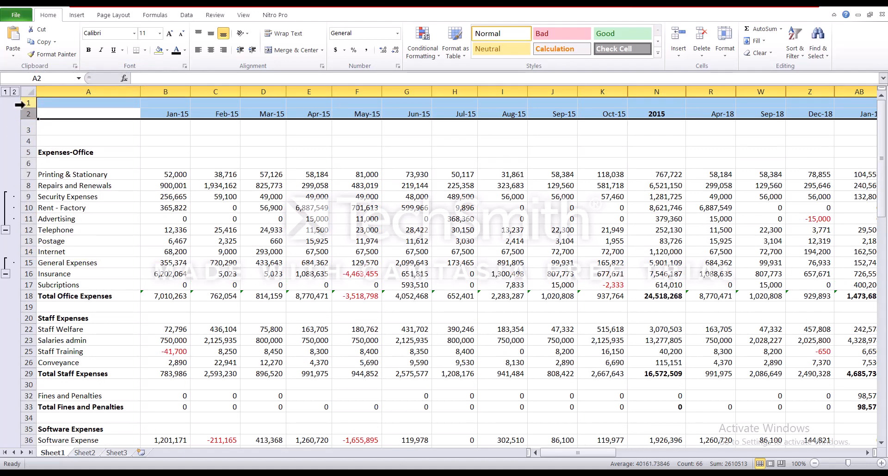
left_click(19, 105)
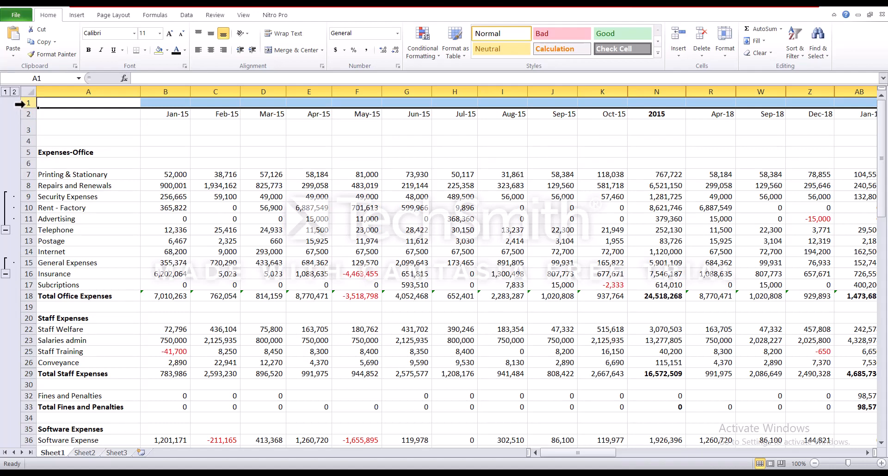
right_click(23, 104)
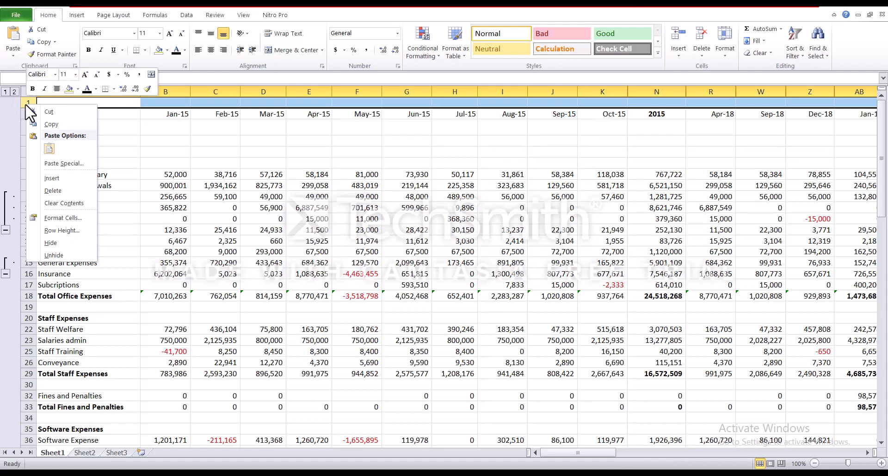
left_click(49, 242)
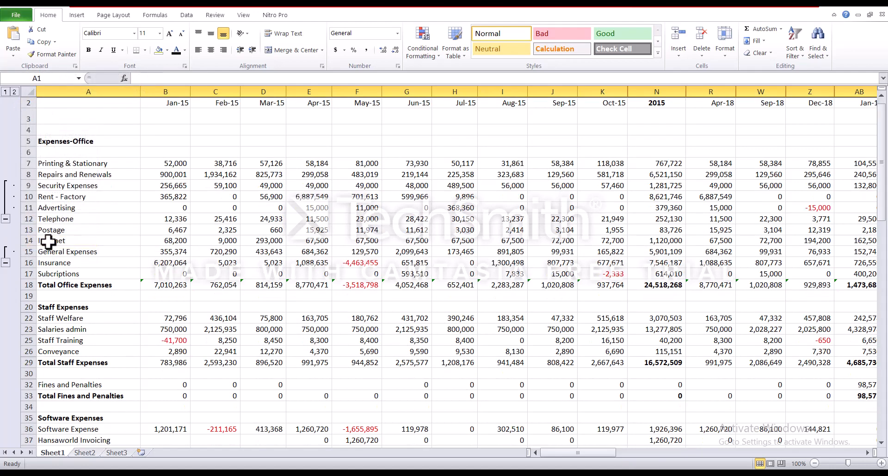
Select column A via the Name Box and unhide row 1 with Format's Unhide Rows
left_click(46, 78)
type("A")
key("Return")
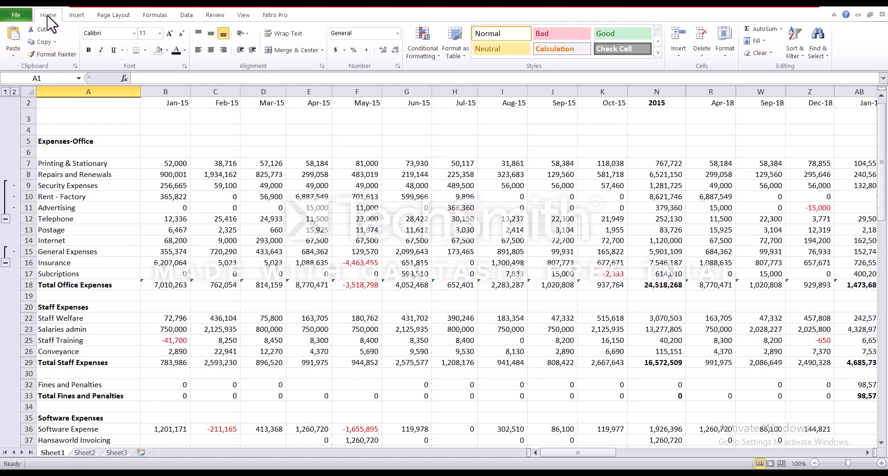
left_click(726, 49)
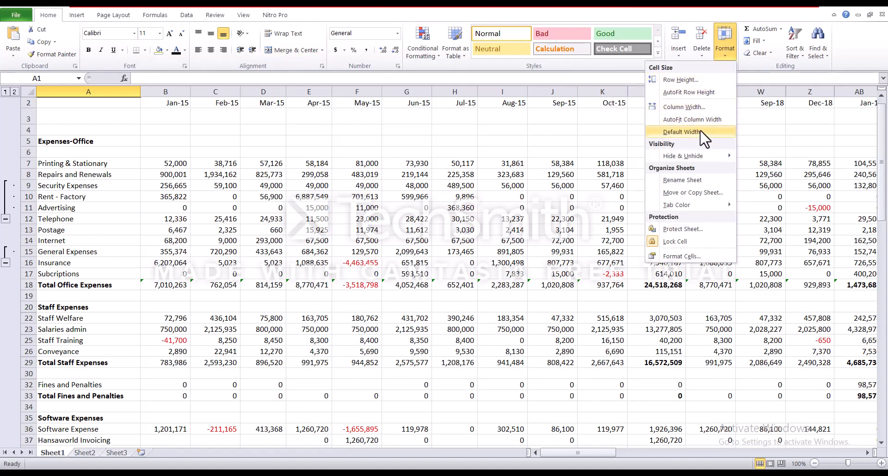
mouse_move(696, 161)
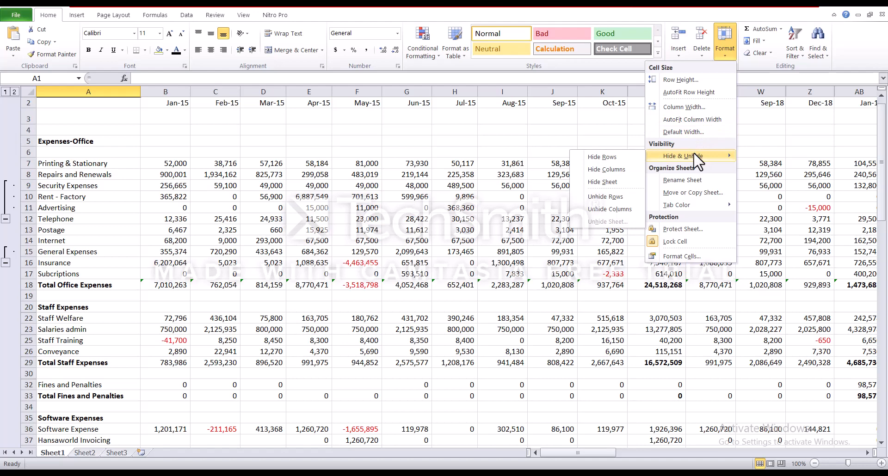
left_click(617, 196)
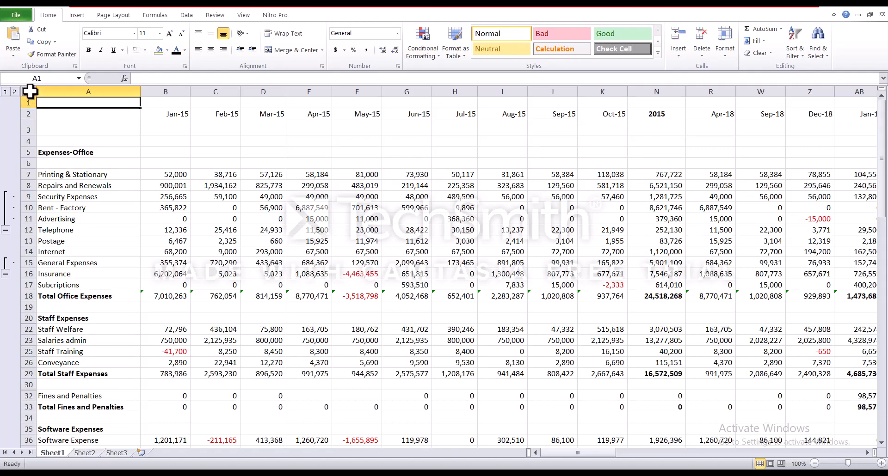
left_click(29, 91)
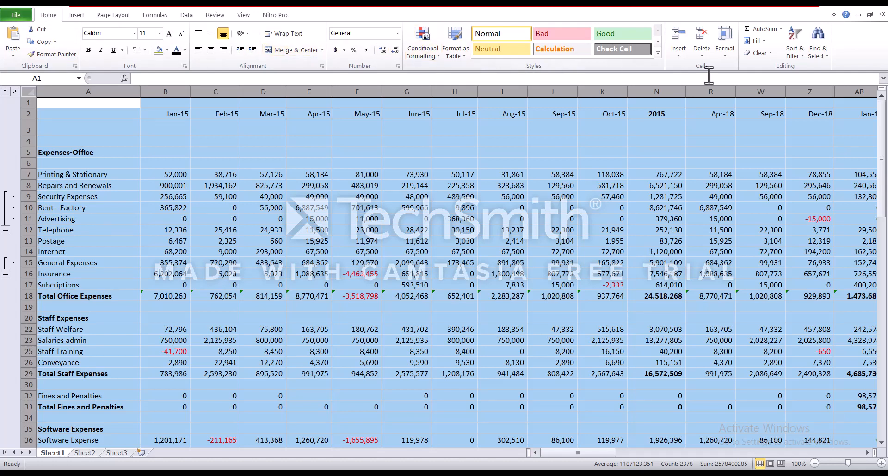
left_click(819, 51)
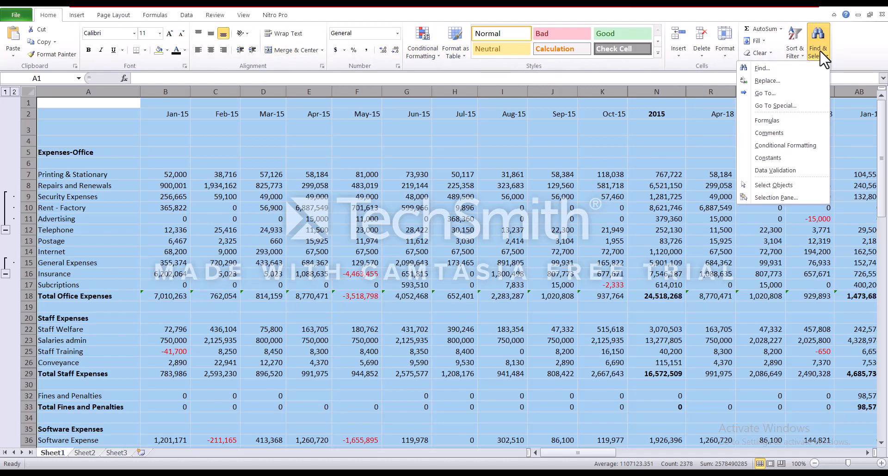
left_click(792, 107)
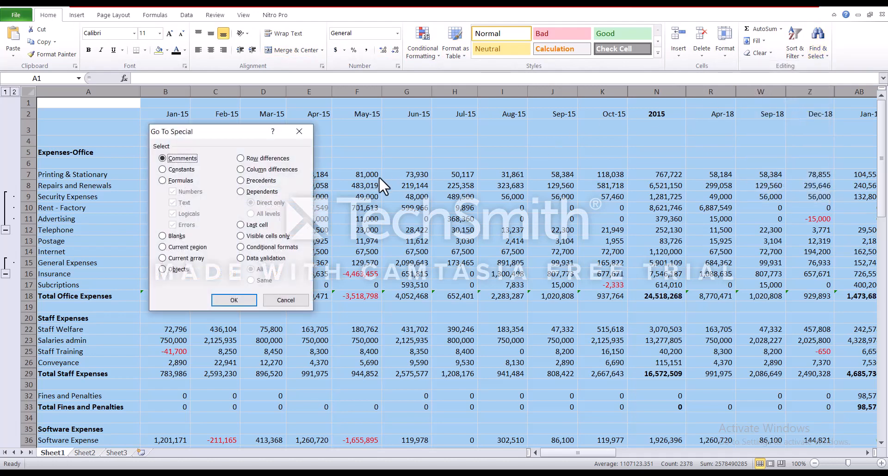
left_click(240, 237)
left_click(229, 301)
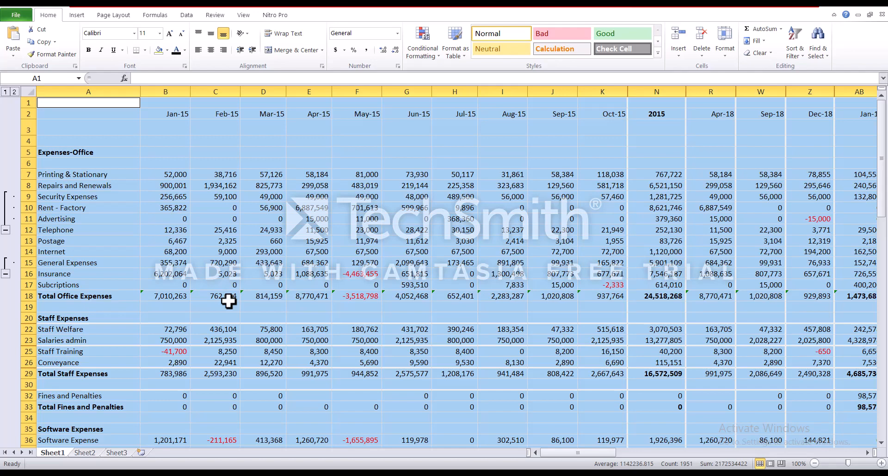
scroll(281, 278, "down", 5)
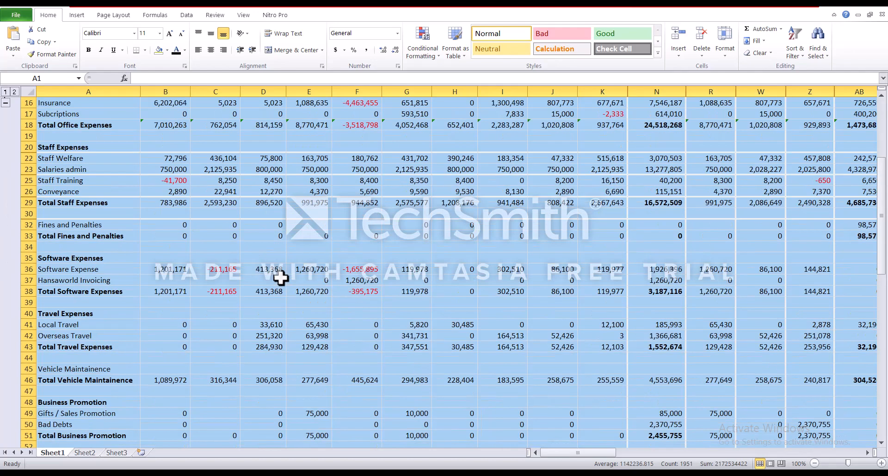
scroll(281, 278, "down", 4)
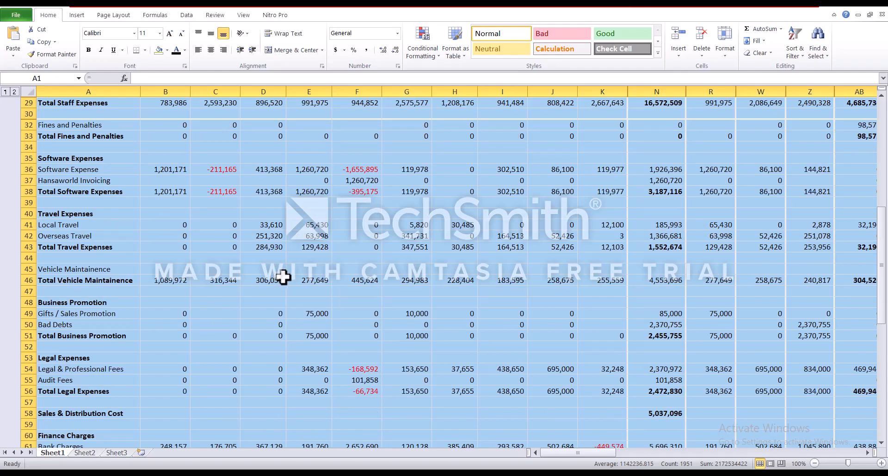
scroll(283, 276, "up", 9)
scroll(284, 275, "down", 7)
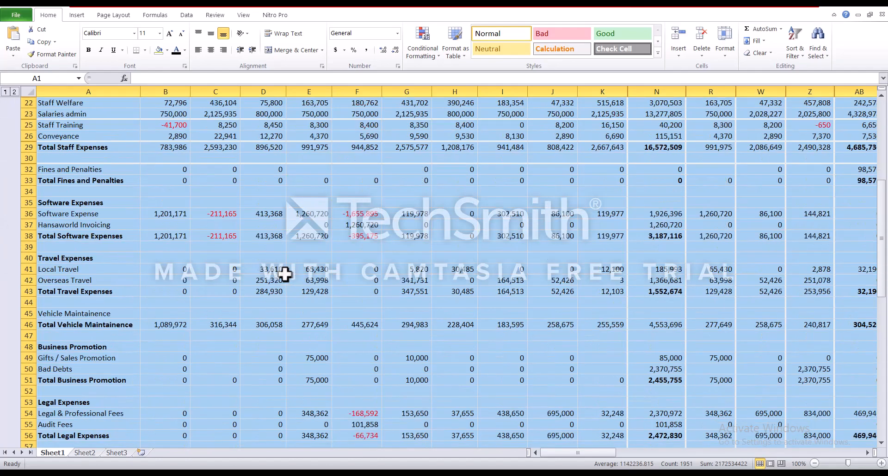
scroll(284, 275, "down", 7)
scroll(284, 276, "up", 13)
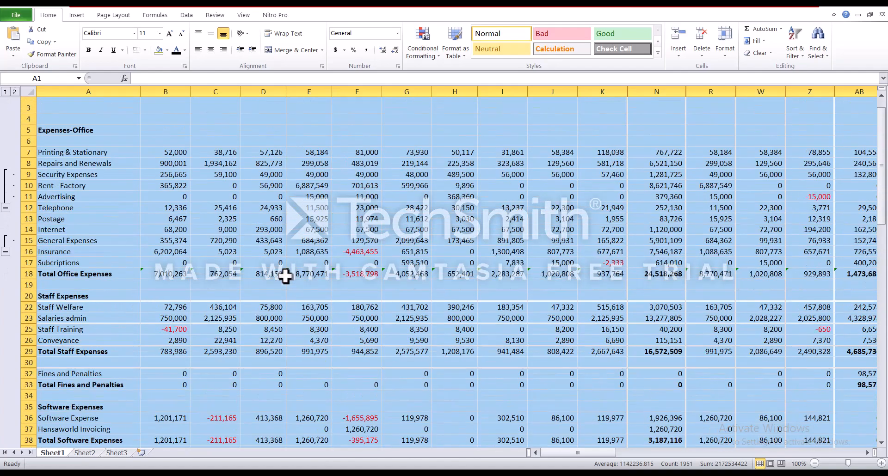
scroll(285, 276, "up", 1)
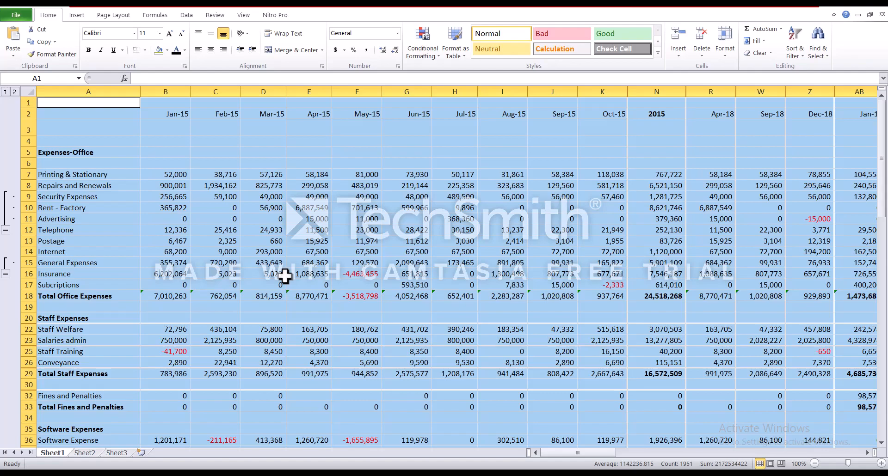
scroll(284, 277, "down", 12)
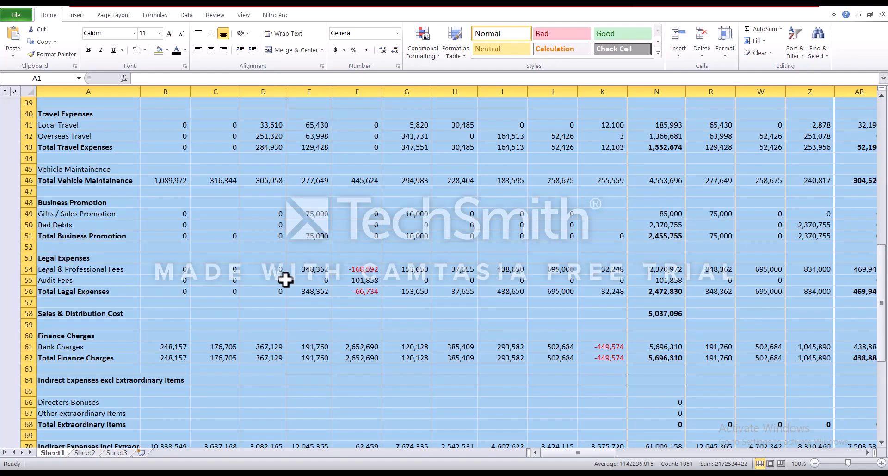
scroll(285, 280, "up", 11)
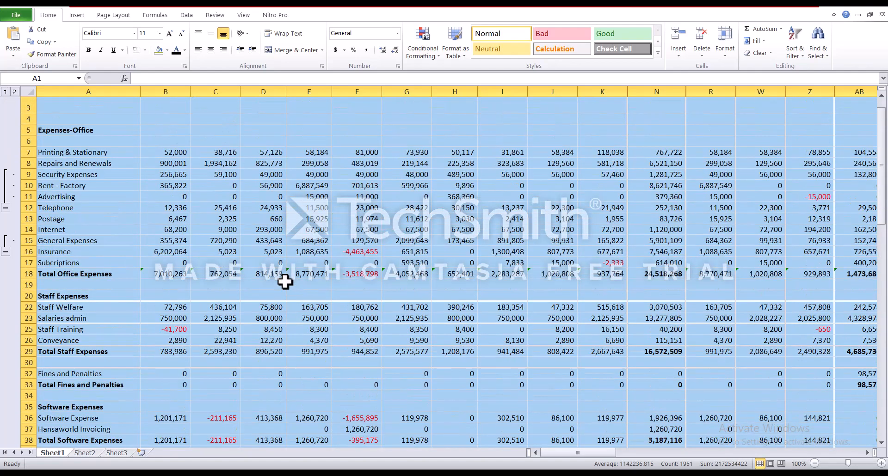
scroll(285, 282, "up", 1)
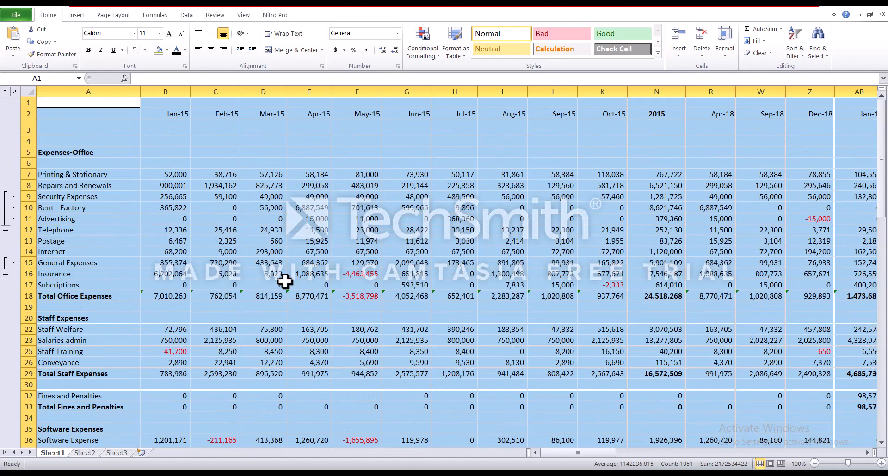
Unhide all columns across the whole sheet to restore Nov-15, Dec-15 and Jan-18, then select A1
left_click(42, 105)
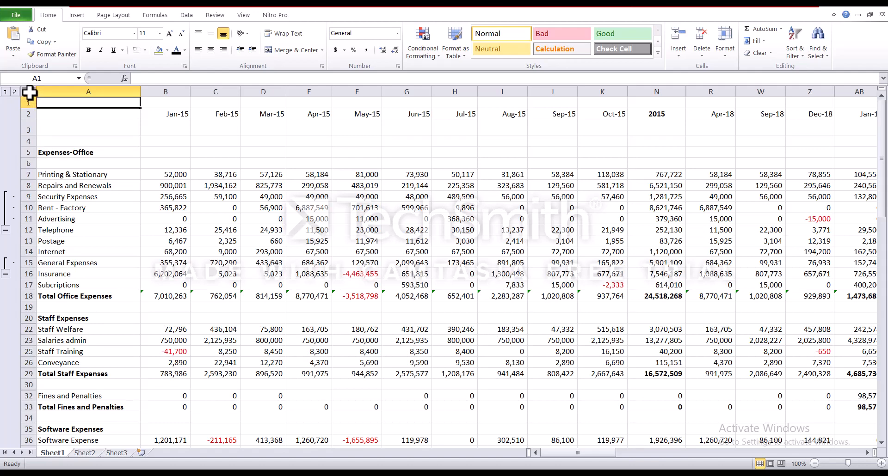
left_click(29, 93)
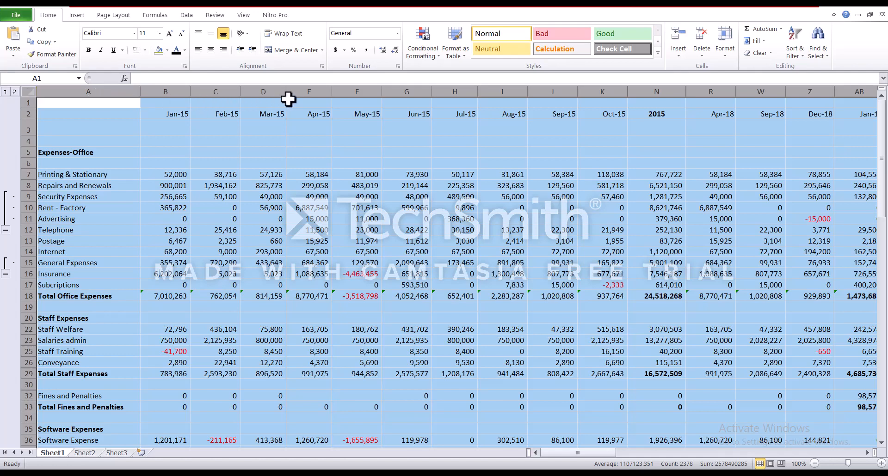
right_click(685, 91)
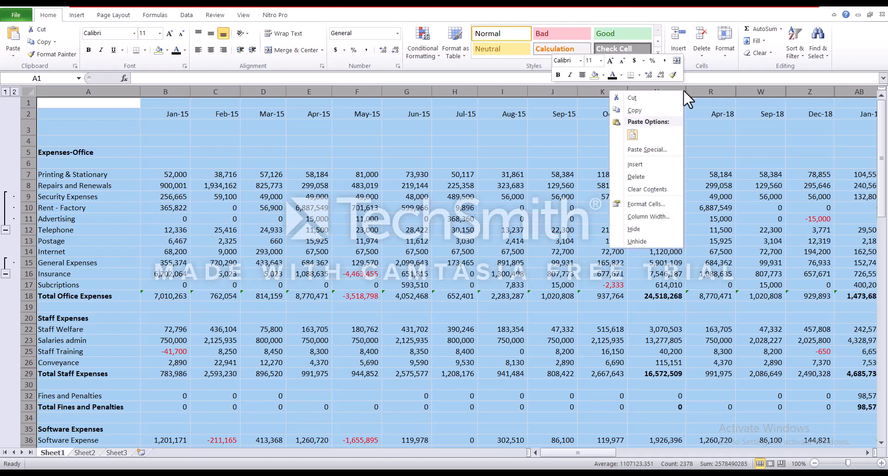
left_click(649, 239)
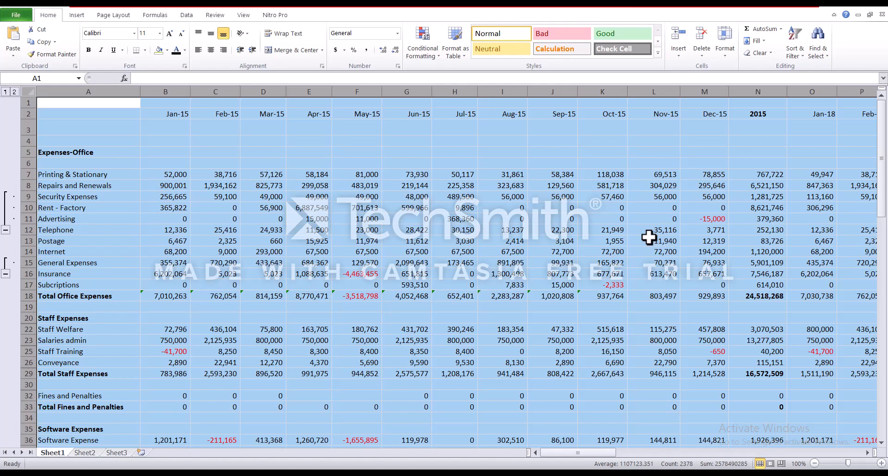
left_click(74, 106)
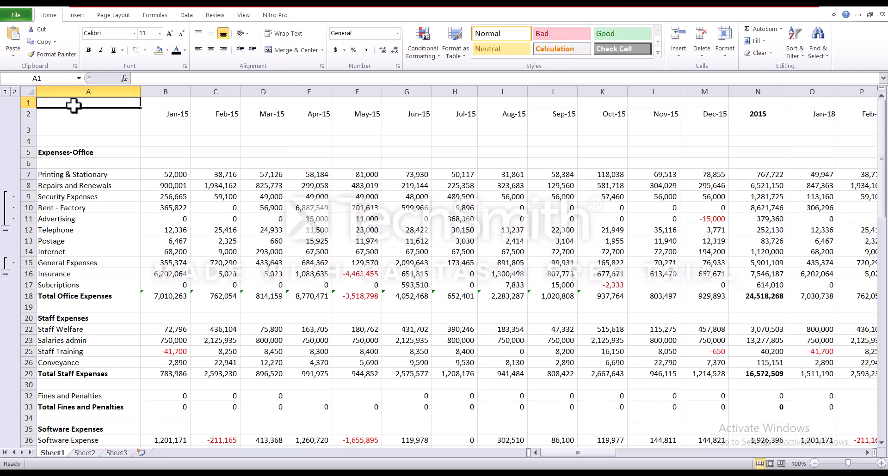
Unhide all rows sheet-wide, restoring Staff Rent, Staff Recruitment Fees and Prov for Staff Leave
left_click(25, 90)
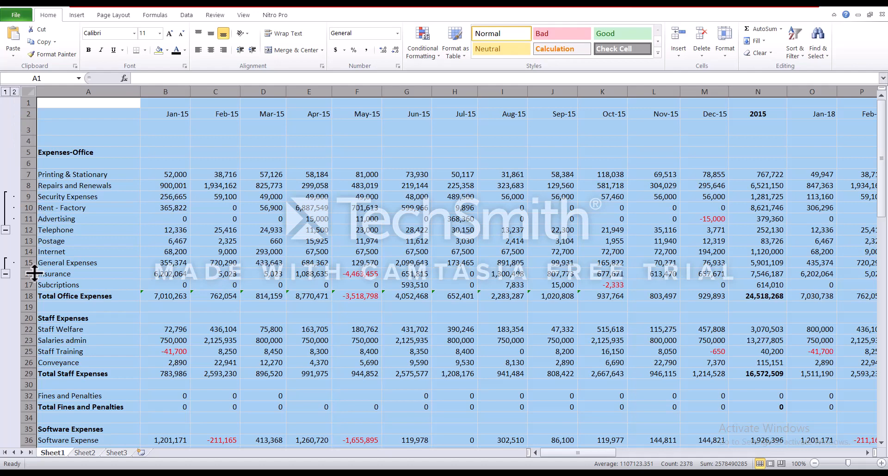
right_click(29, 368)
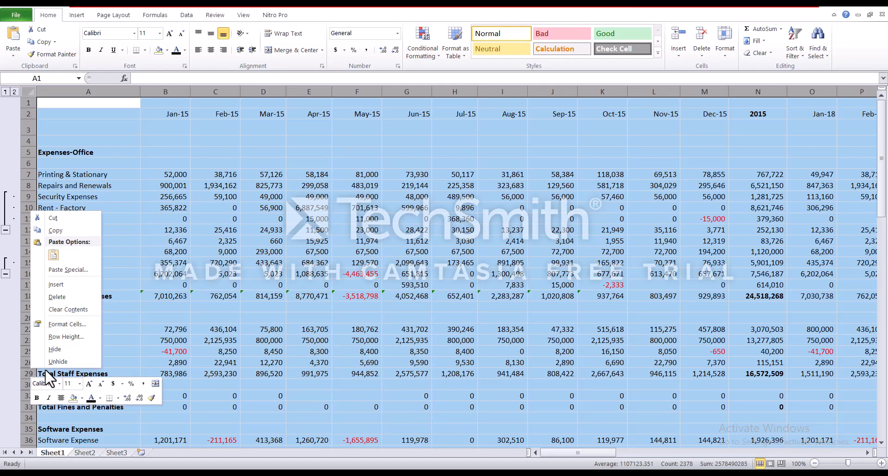
left_click(58, 361)
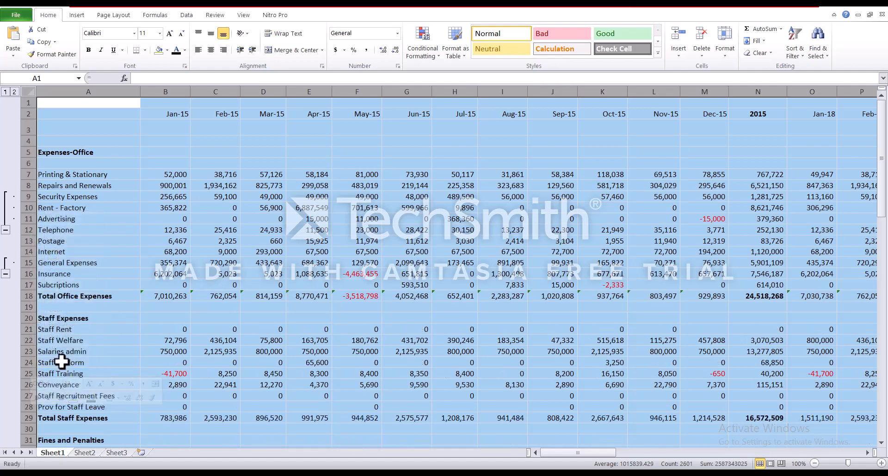